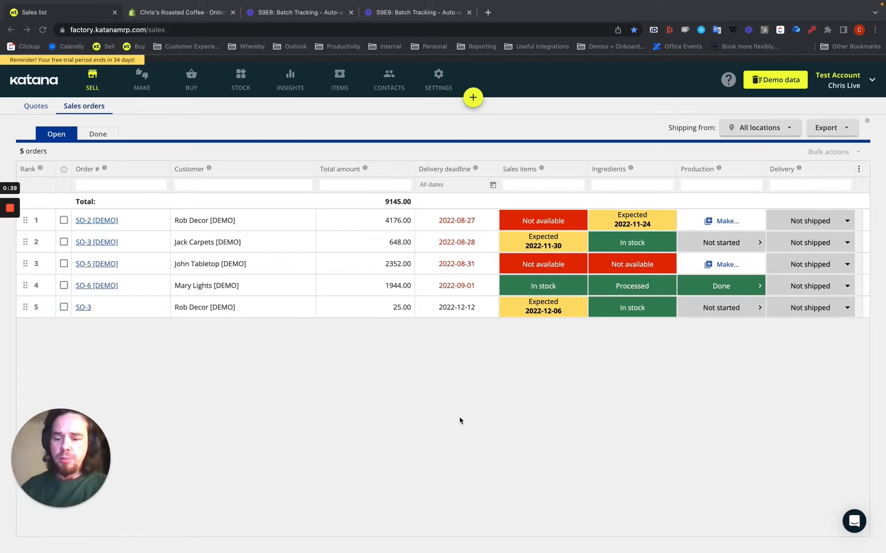
Step: Open the completed sales order for BRZ-PCK-0500 Brazilian Roasted Coffee and review its batch tracking info without changing anything
{"action": "left_click", "coordinate": [98, 134]}
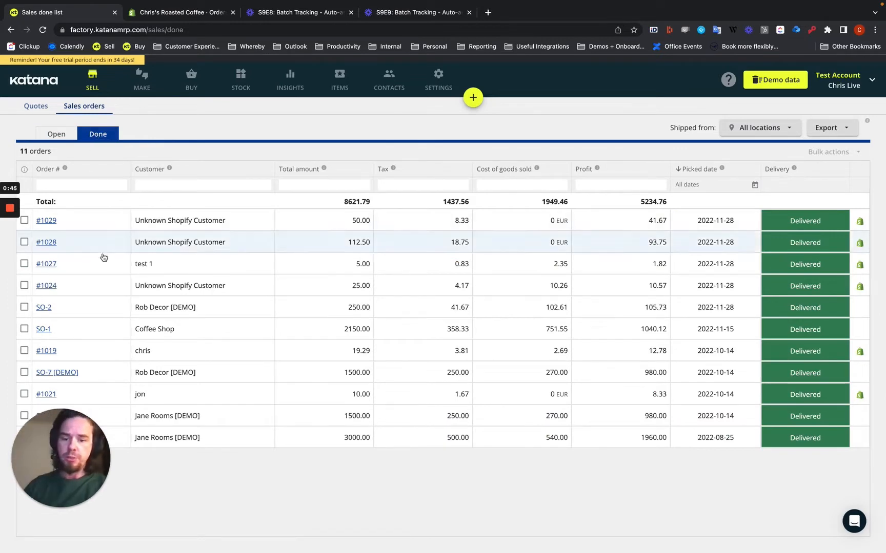
{"action": "left_click", "coordinate": [52, 244]}
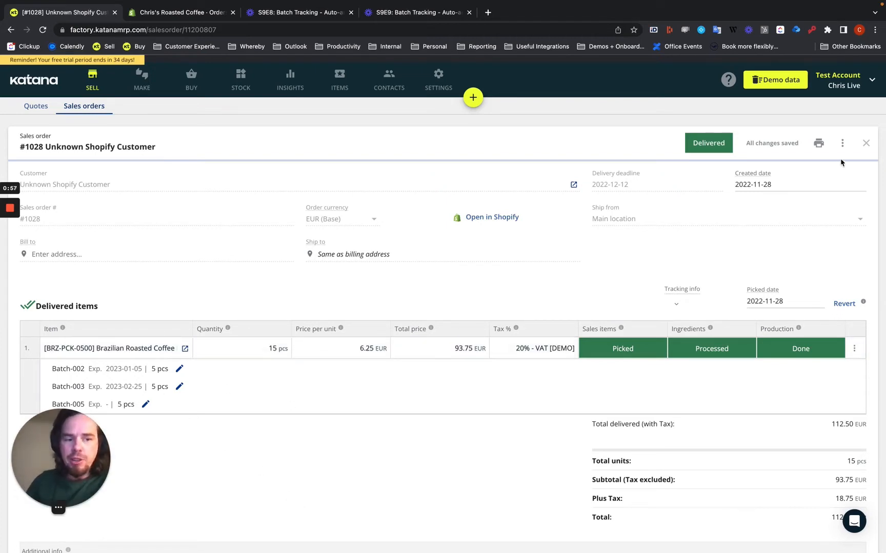
{"action": "left_click", "coordinate": [842, 142]}
{"action": "left_click", "coordinate": [834, 186]}
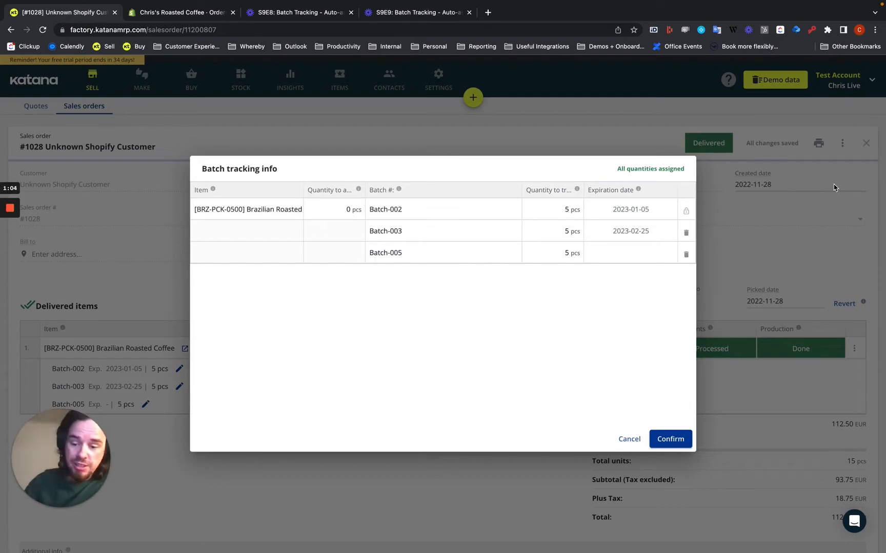
{"action": "left_click", "coordinate": [630, 441]}
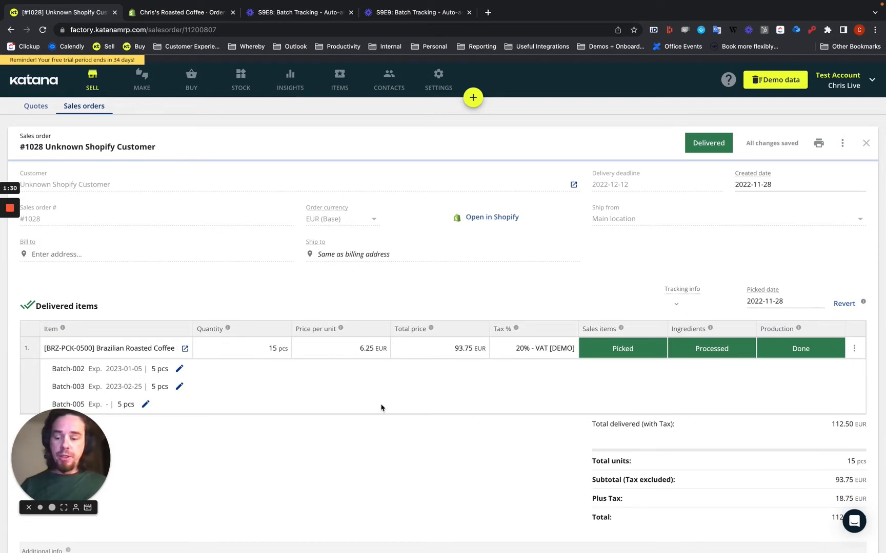
Step: Replace Batch-005 with Batch-004 in the delivered Brazilian Roasted Coffee item's batch tracking info
{"action": "left_click", "coordinate": [145, 405]}
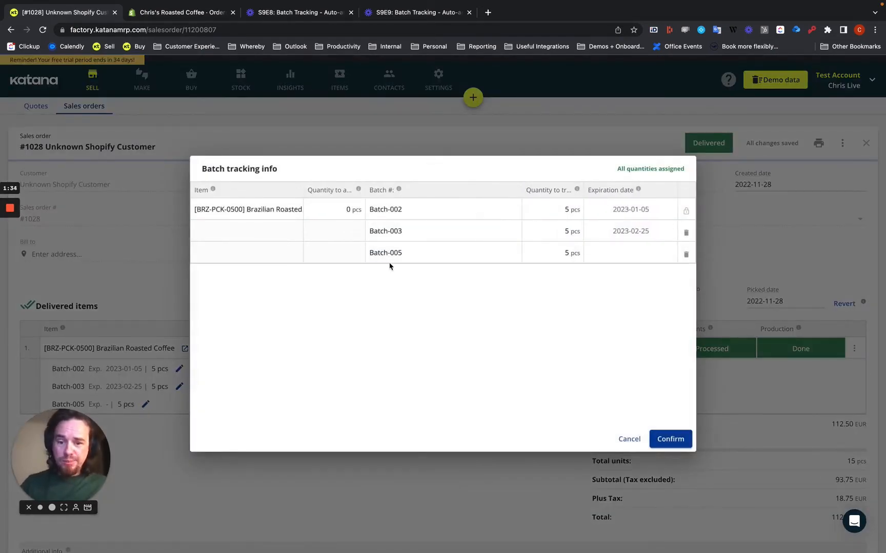
{"action": "left_click", "coordinate": [405, 253]}
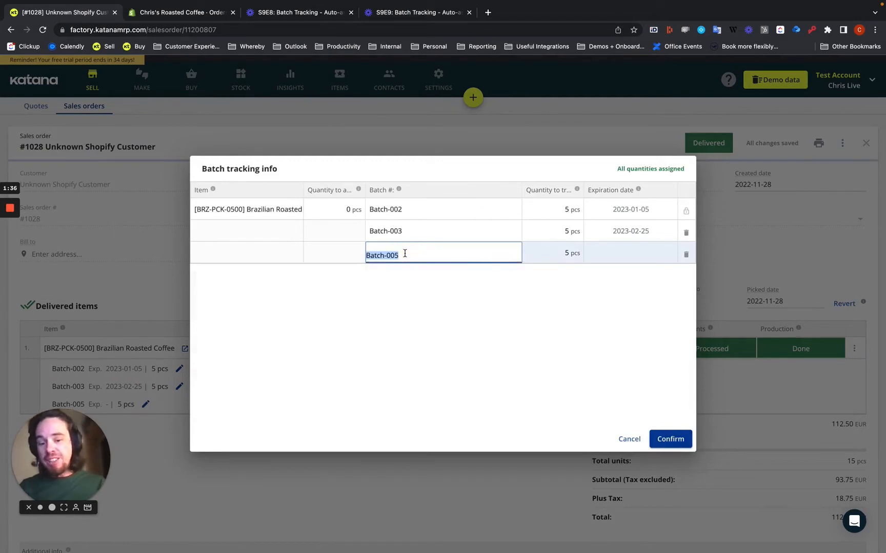
{"action": "left_click", "coordinate": [405, 254]}
{"action": "key", "text": "BackSpace"}
{"action": "key", "text": "BackSpace"}
{"action": "key", "text": "BackSpace"}
{"action": "key", "text": "BackSpace"}
{"action": "key", "text": "BackSpace"}
{"action": "key", "text": "BackSpace"}
{"action": "key", "text": "BackSpace"}
{"action": "key", "text": "BackSpace"}
{"action": "key", "text": "BackSpace"}
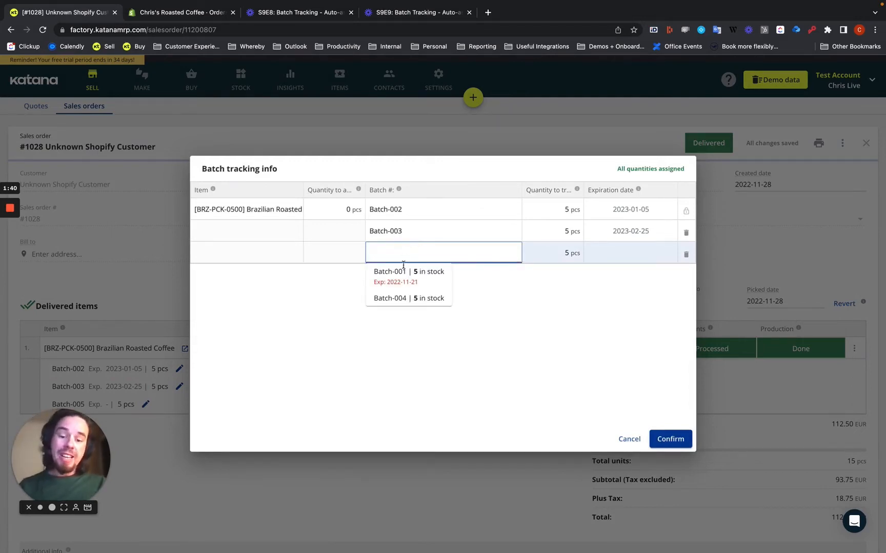
{"action": "left_click", "coordinate": [400, 301]}
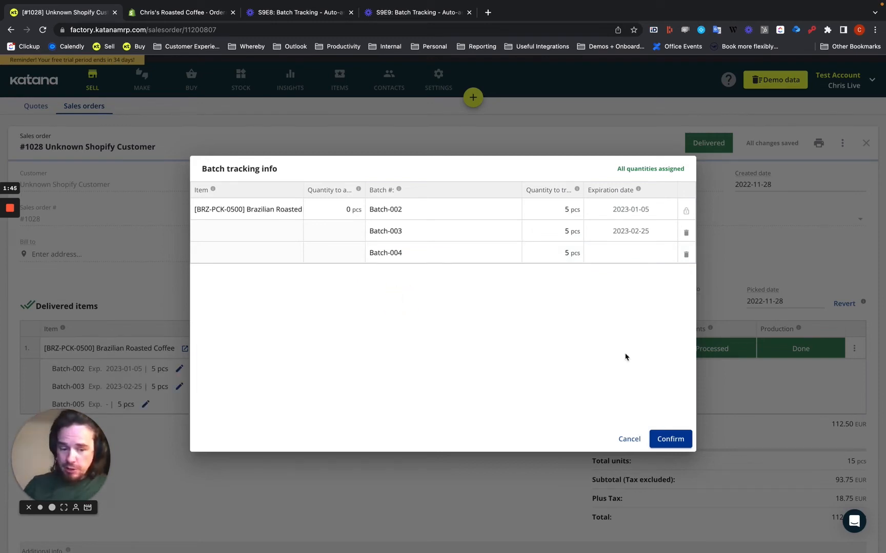
{"action": "left_click", "coordinate": [671, 440]}
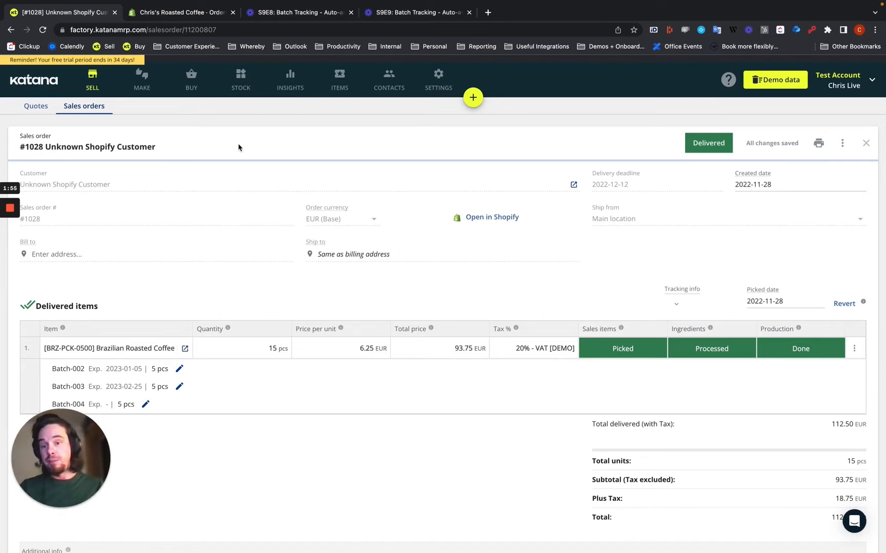
Step: Check the batch stock, filtered by variant code 0500
{"action": "left_click", "coordinate": [240, 85]}
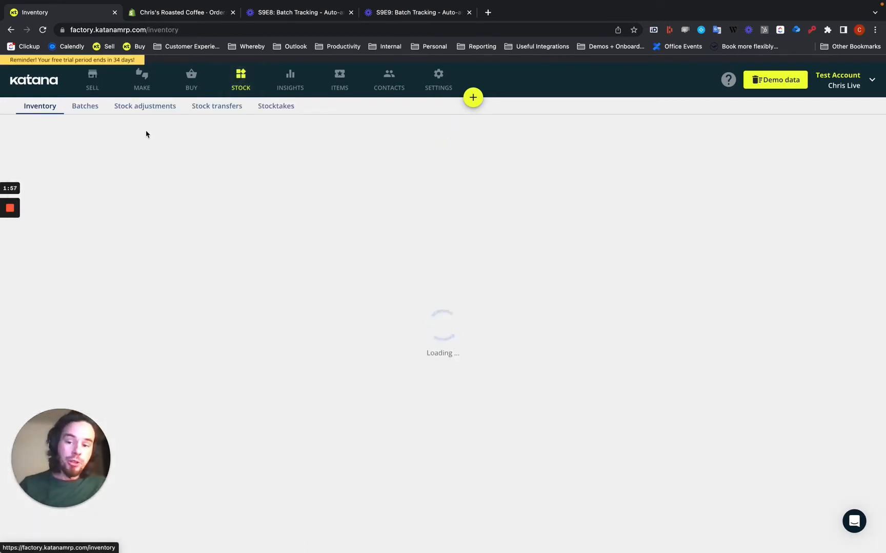
{"action": "left_click", "coordinate": [85, 106]}
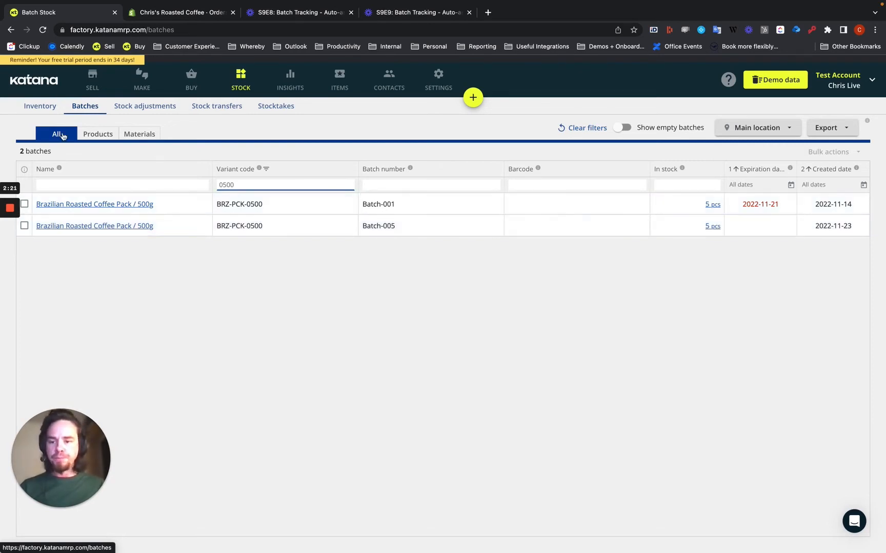
Step: In the completed sales order for BRZ-PCK-1000 Brazilian Roasted Coffee, assign the delivered item to a new batch named Batch-0012
{"action": "left_click", "coordinate": [92, 81]}
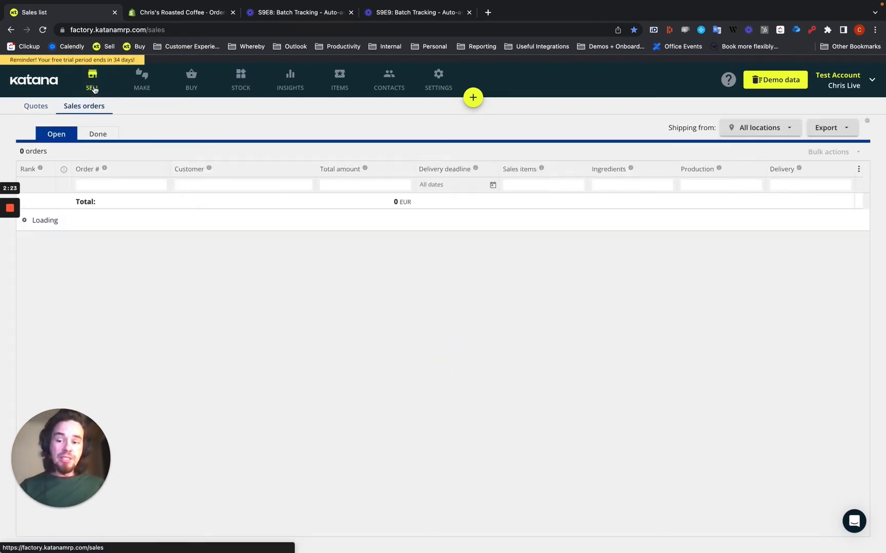
{"action": "left_click", "coordinate": [97, 134]}
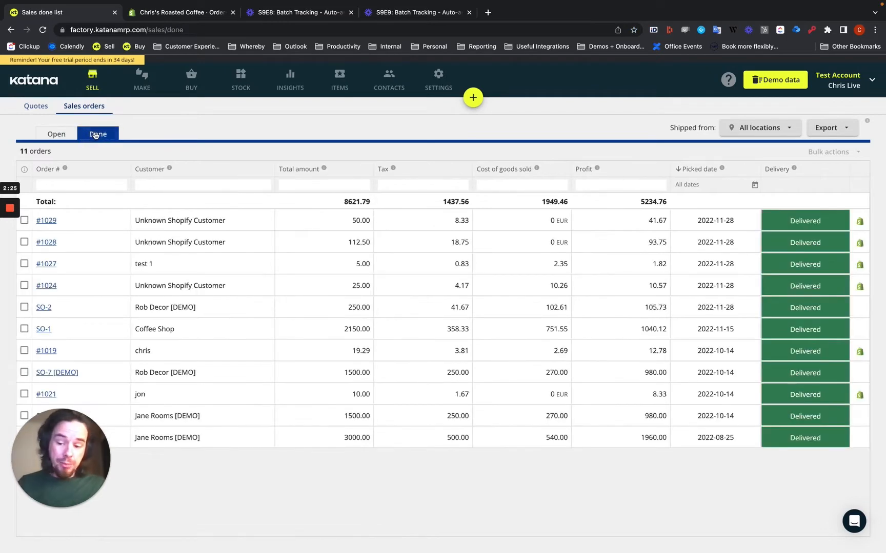
{"action": "left_click", "coordinate": [93, 225]}
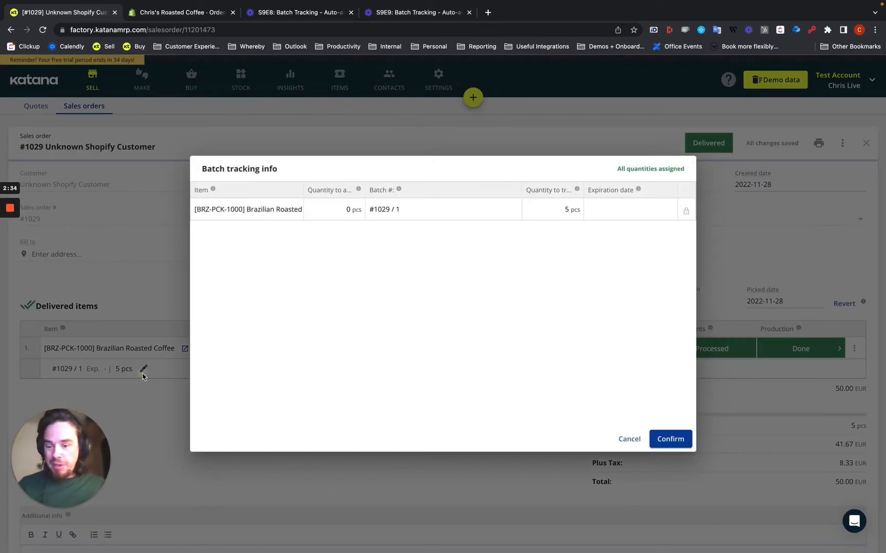
{"action": "left_click", "coordinate": [143, 373]}
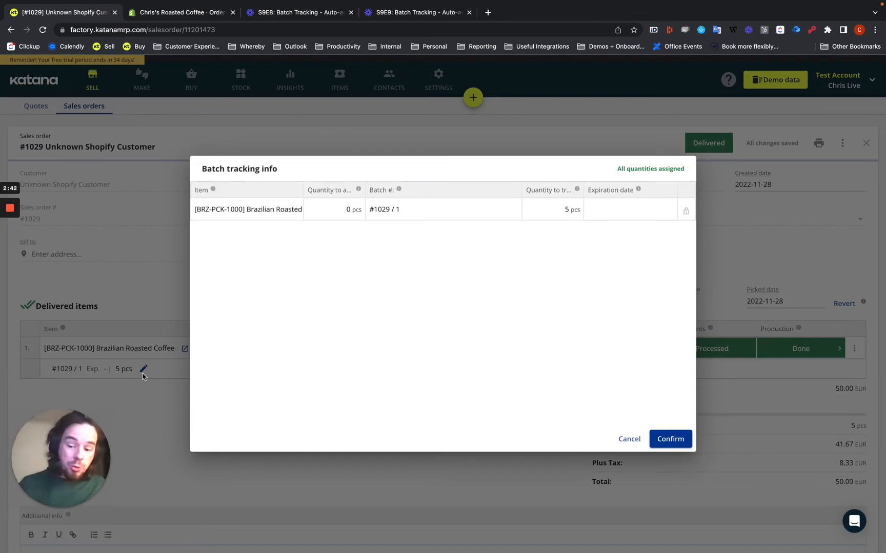
{"action": "double_click", "coordinate": [409, 207]}
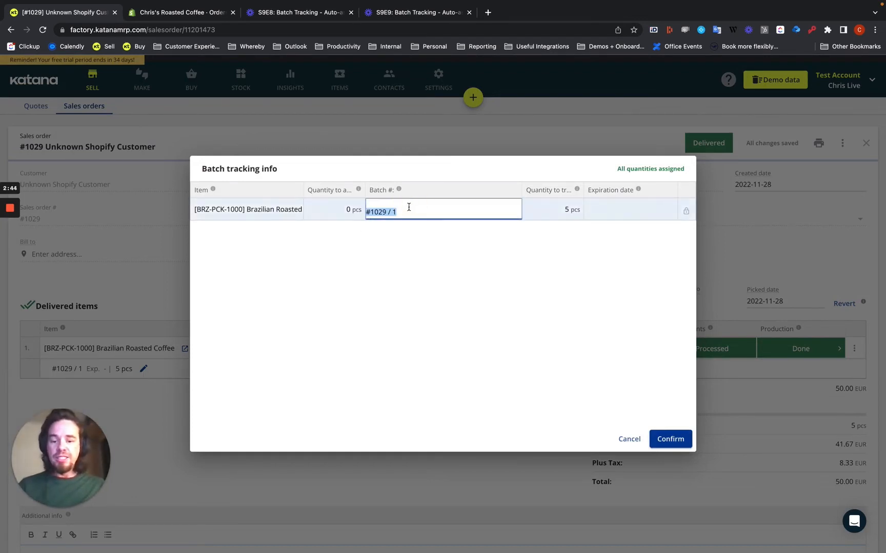
{"action": "type", "text": "Batch"}
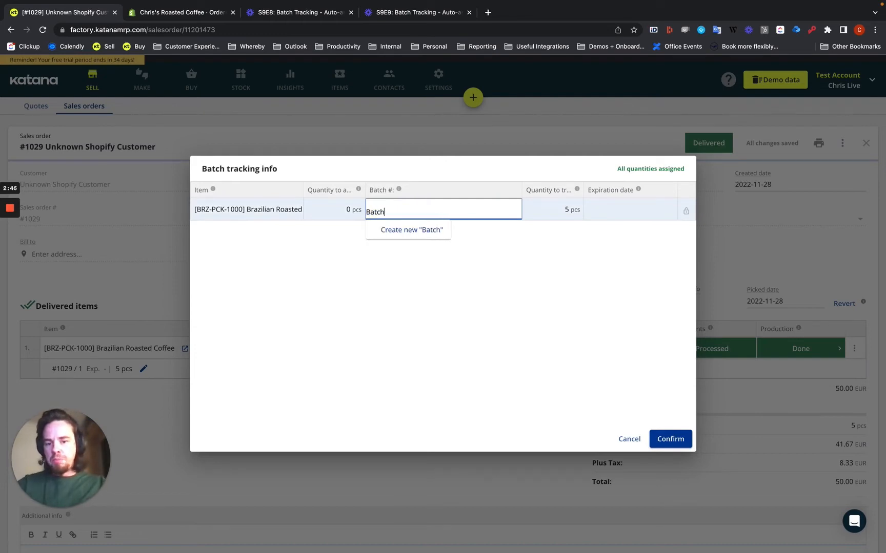
{"action": "type", "text": "-"}
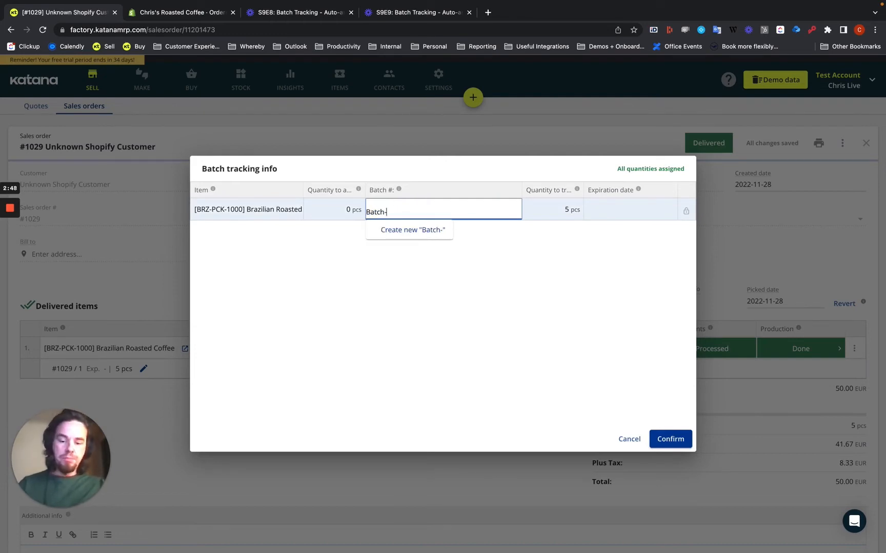
{"action": "type", "text": "0012"}
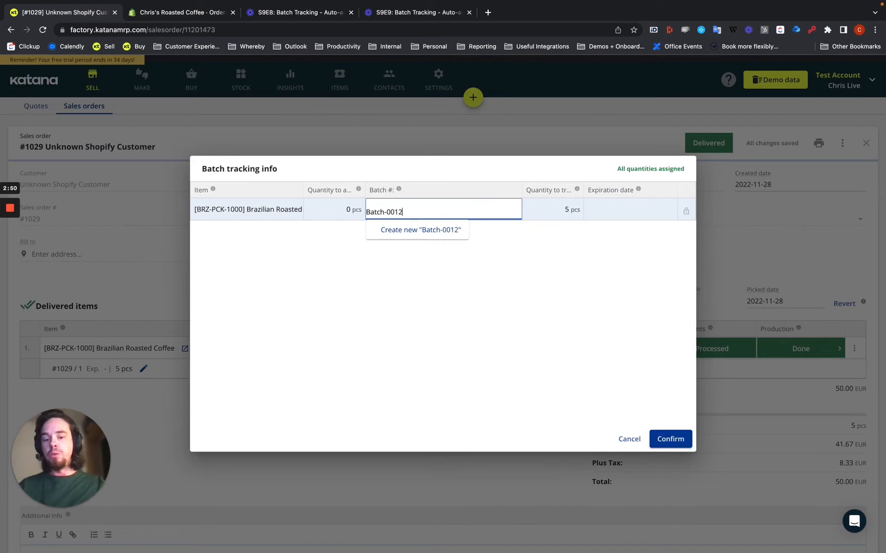
{"action": "left_click", "coordinate": [430, 231]}
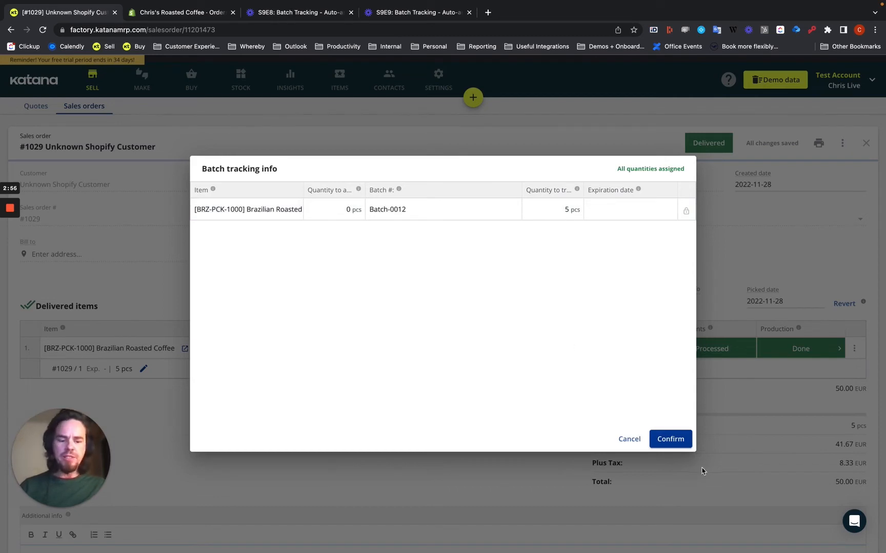
{"action": "left_click", "coordinate": [669, 439]}
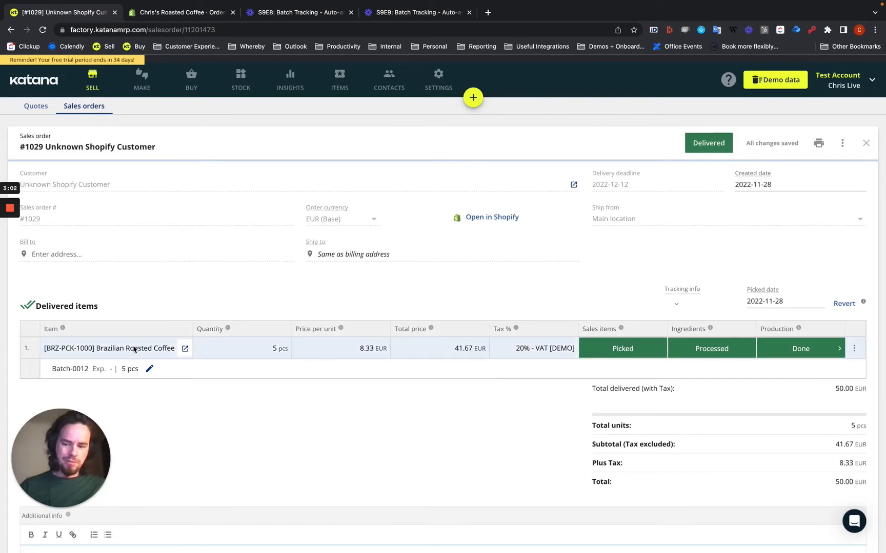
Step: In the completed BRZ-PCK-1000 manufacturing order, change the Green Coffee Beans ingredient's batch to Beans5
{"action": "left_click", "coordinate": [145, 85]}
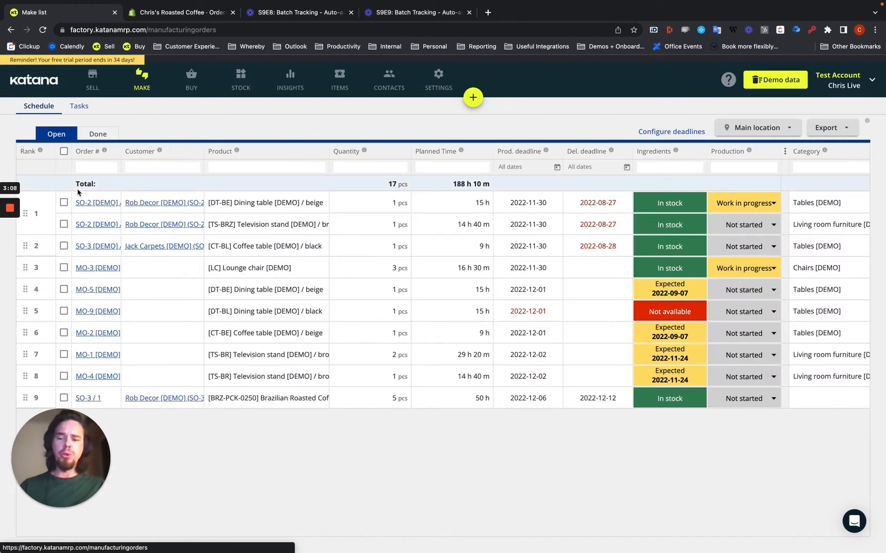
{"action": "left_click", "coordinate": [97, 134]}
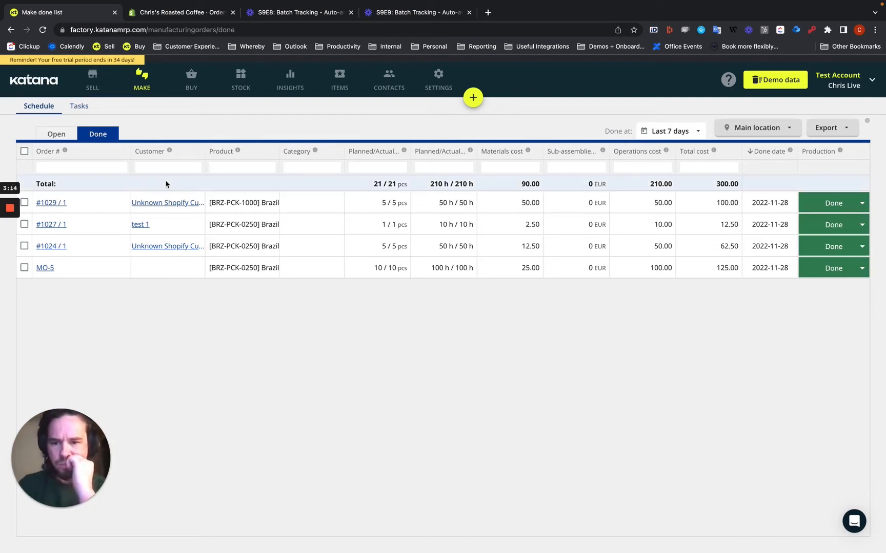
{"action": "left_click", "coordinate": [166, 204]}
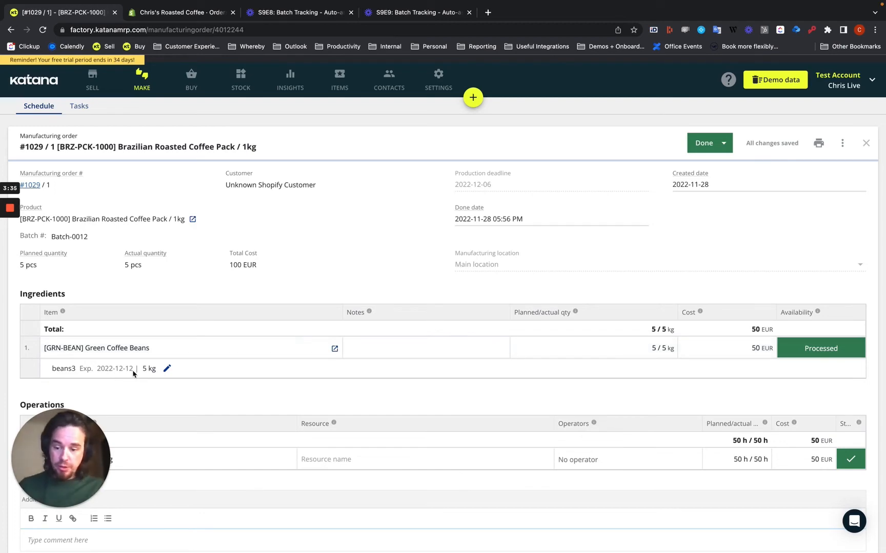
{"action": "left_click", "coordinate": [166, 369]}
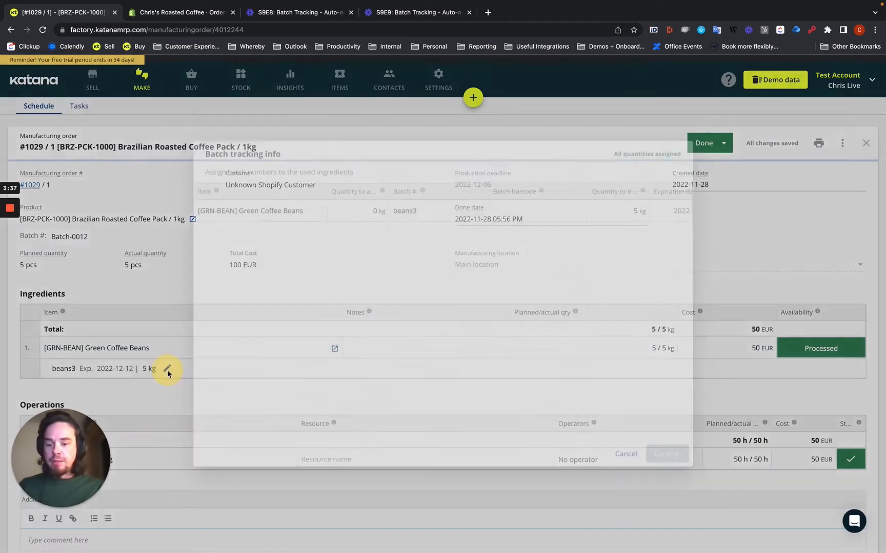
{"action": "left_click", "coordinate": [433, 212]}
{"action": "double_click", "coordinate": [433, 209]}
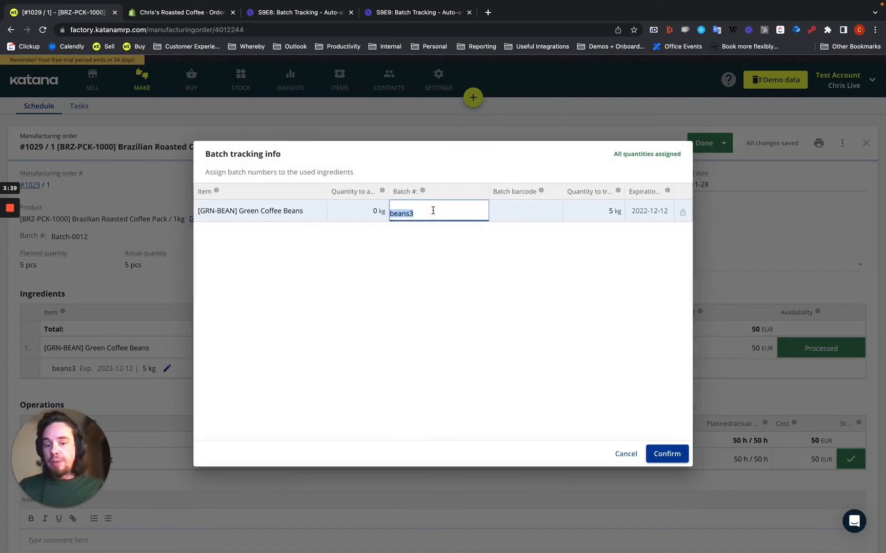
{"action": "key", "text": "BackSpace"}
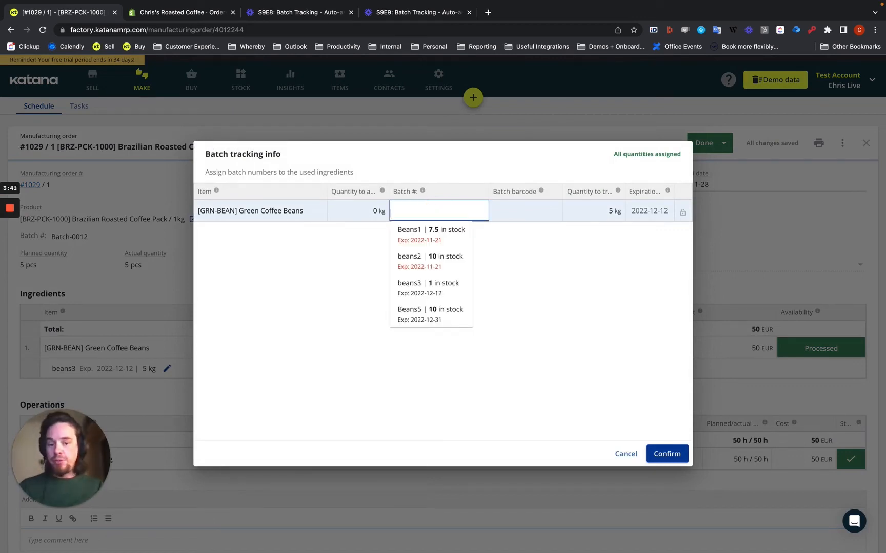
{"action": "left_click", "coordinate": [432, 317]}
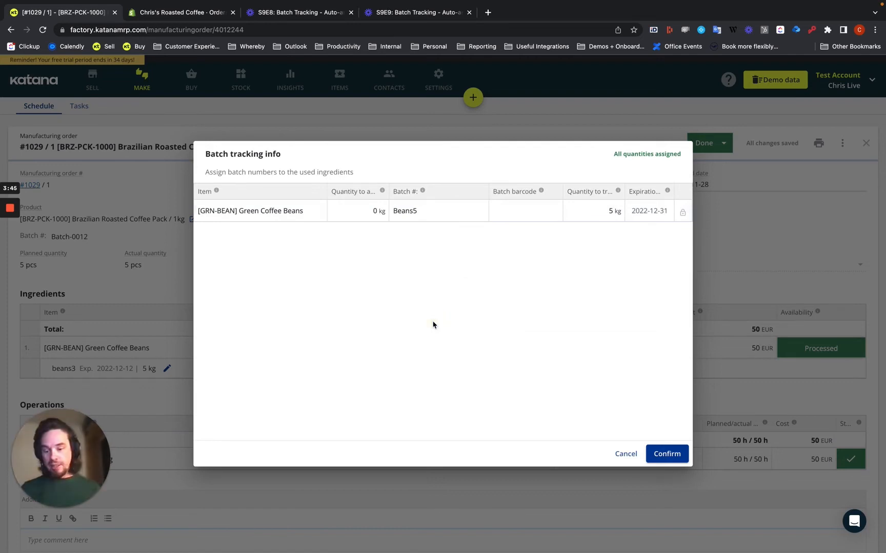
{"action": "left_click", "coordinate": [662, 454]}
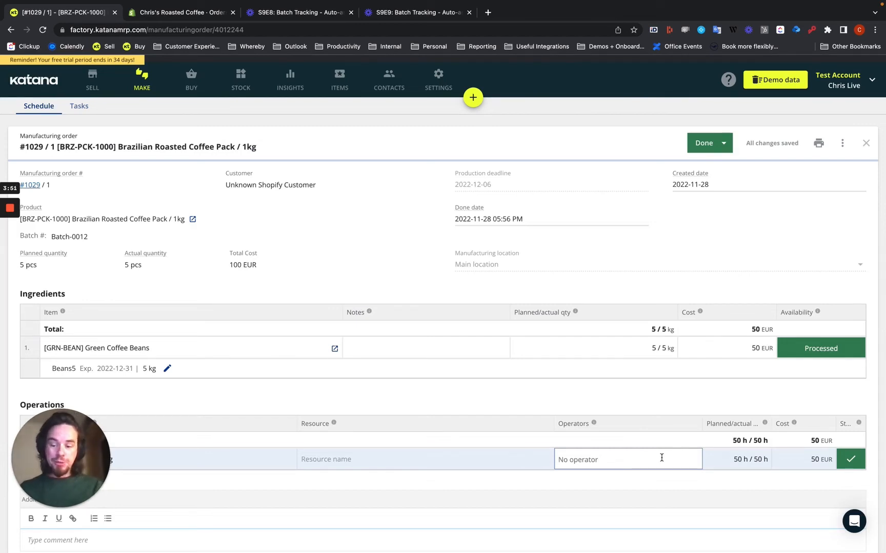
Step: Check the material batches in stock and review the stock movements of the Green Coffee Beans batch Beans5
{"action": "left_click", "coordinate": [240, 81]}
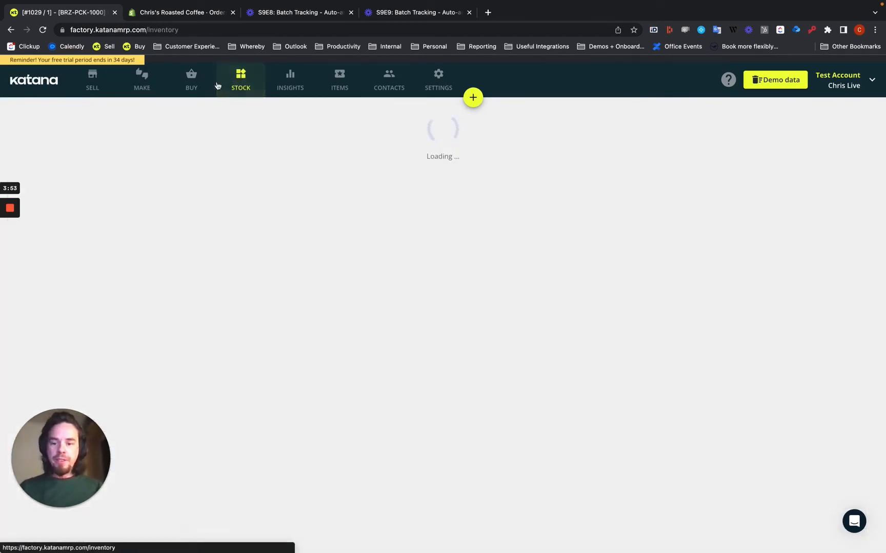
{"action": "left_click", "coordinate": [83, 107]}
{"action": "left_click", "coordinate": [130, 134]}
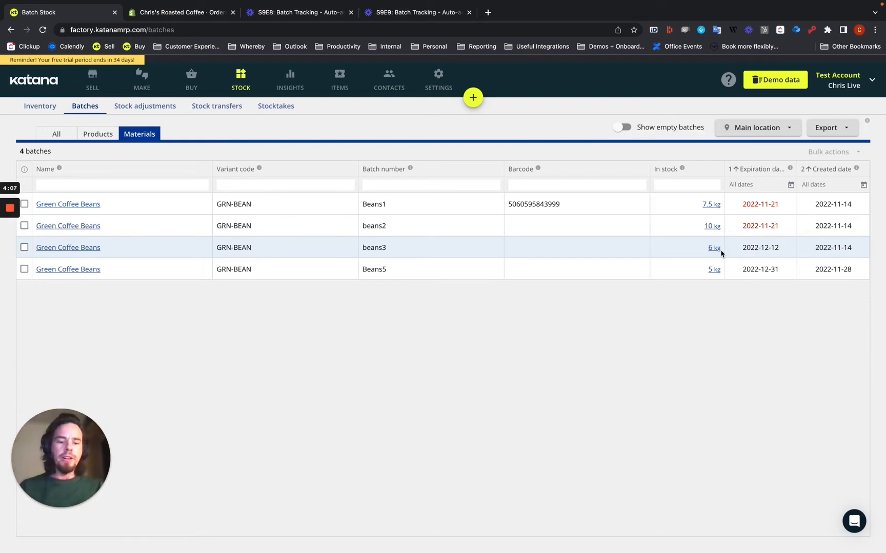
{"action": "left_click", "coordinate": [714, 270]}
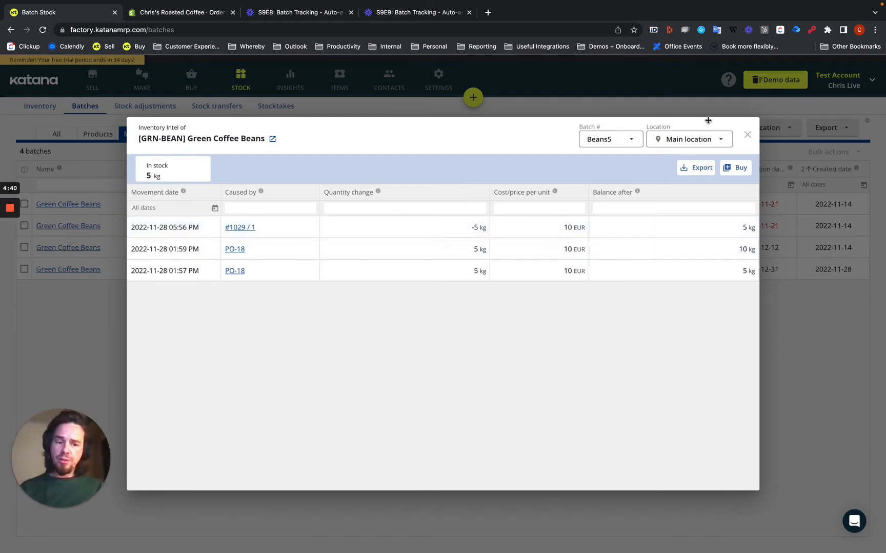
{"action": "left_click", "coordinate": [748, 136]}
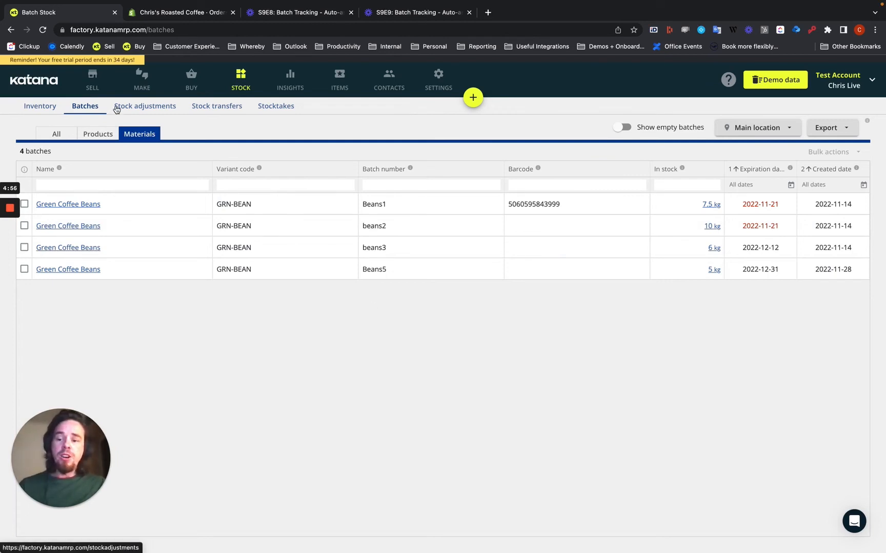
Step: Return to the stock inventory overview of all items
{"action": "left_click", "coordinate": [82, 107]}
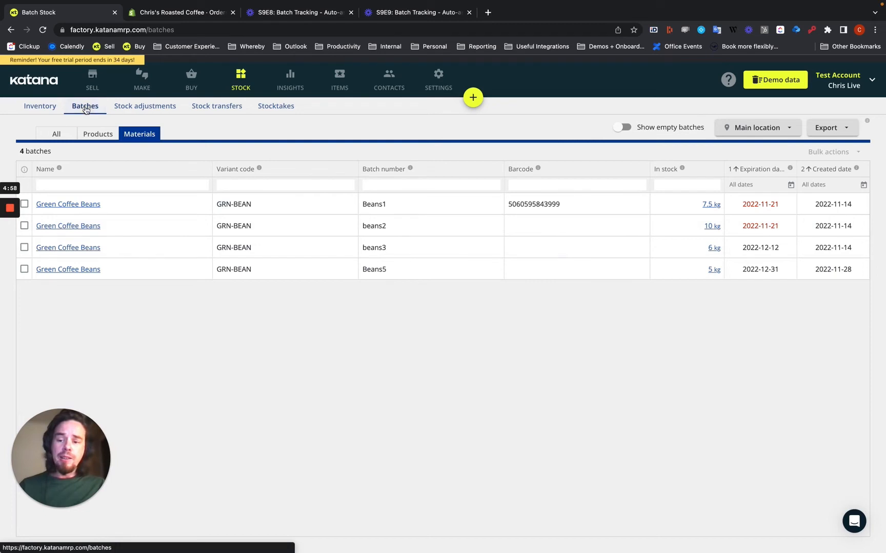
{"action": "left_click", "coordinate": [41, 106]}
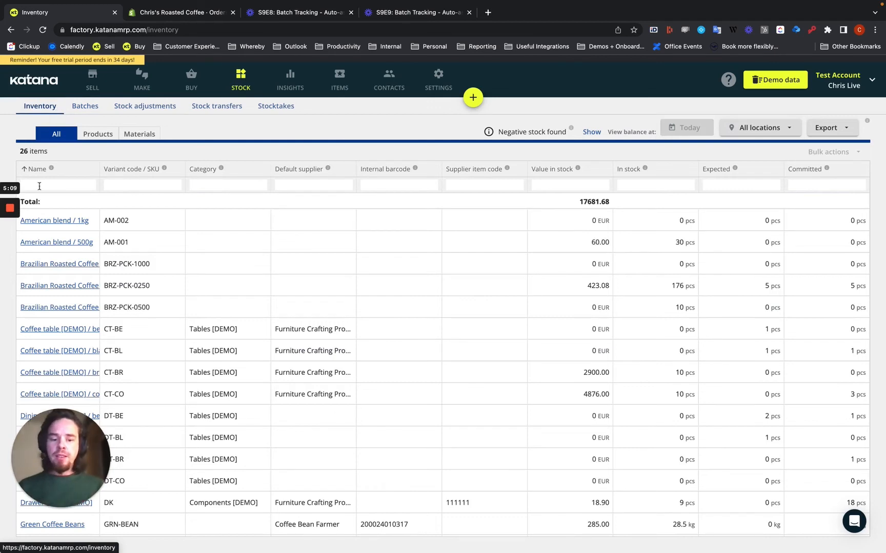
Step: Limit the inventory overview to products stocked at Main location
{"action": "left_click", "coordinate": [97, 135]}
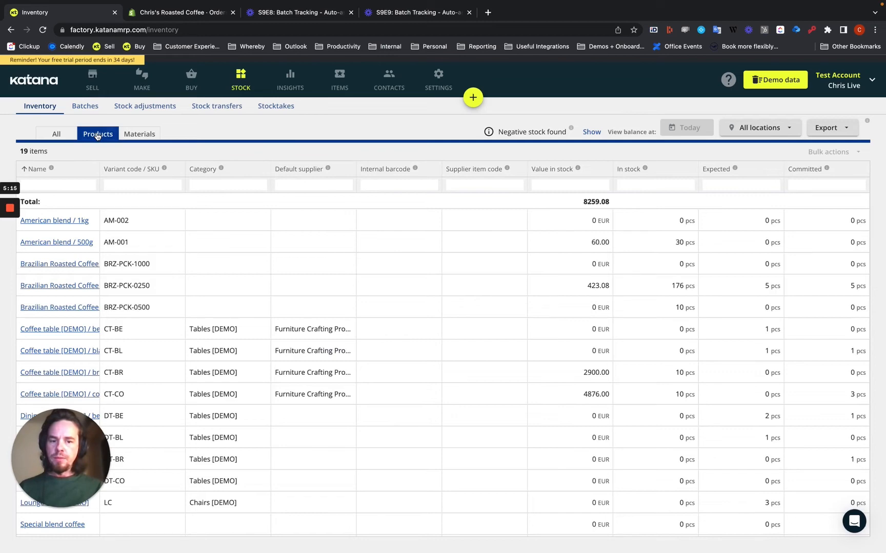
{"action": "left_click", "coordinate": [753, 127]}
{"action": "left_click", "coordinate": [751, 134]}
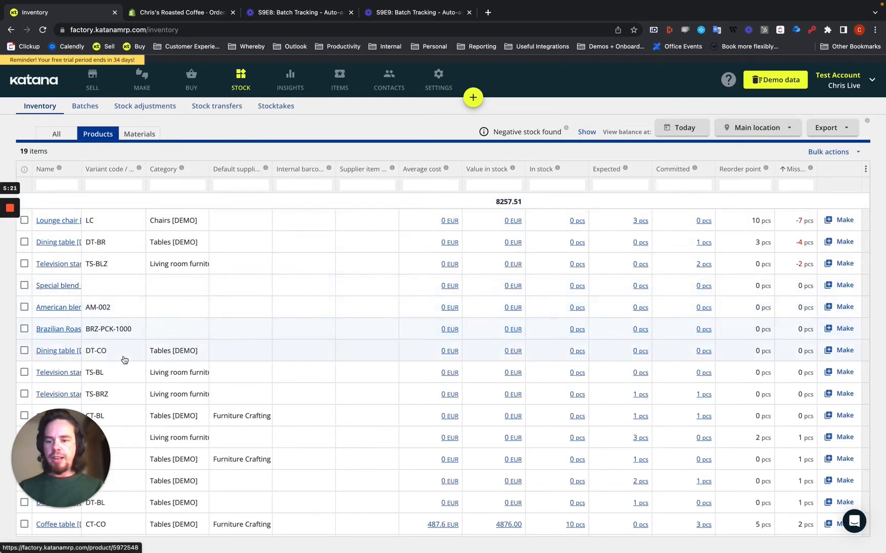
Step: Find Brazilian Roasted Coffee Pack / 500g (BRZ-PCK-0500) in the product list and open its in-stock movement history
{"action": "scroll", "coordinate": [125, 360], "scroll_direction": "down", "scroll_amount": 1}
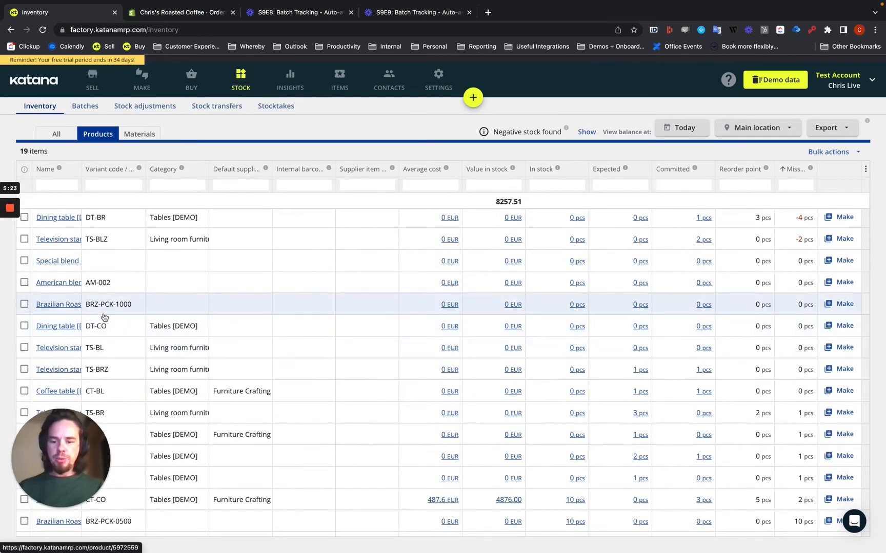
{"action": "scroll", "coordinate": [104, 318], "scroll_direction": "down", "scroll_amount": 2}
{"action": "scroll", "coordinate": [104, 318], "scroll_direction": "down", "scroll_amount": 1}
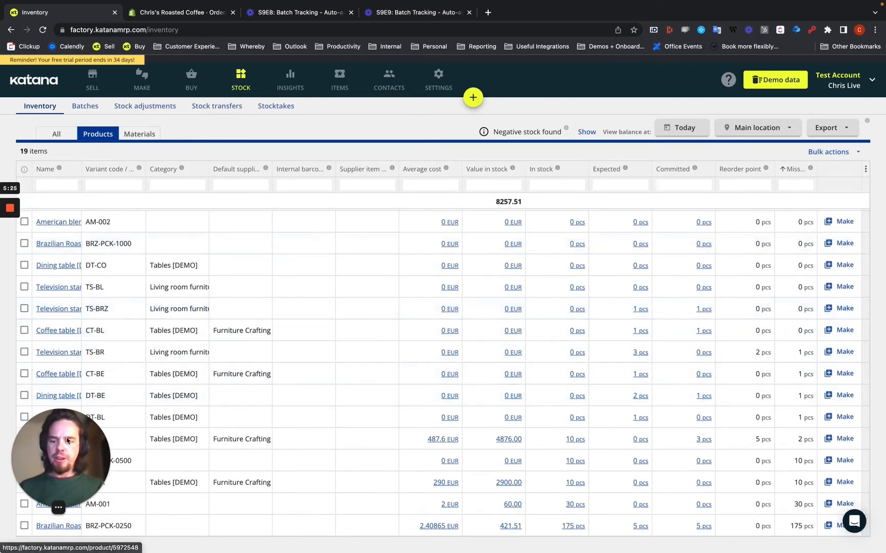
{"action": "left_click_drag", "start_coordinate": [64, 484], "coordinate": [298, 481]}
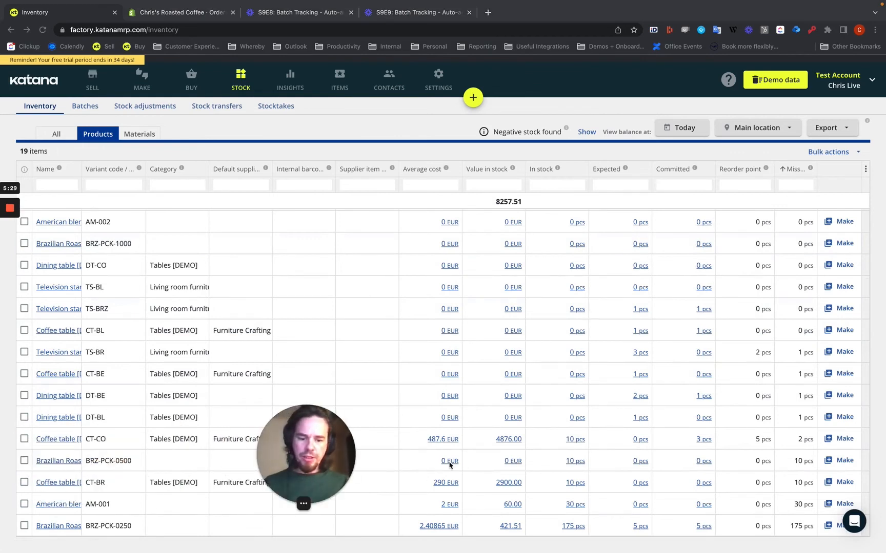
{"action": "left_click", "coordinate": [575, 462]}
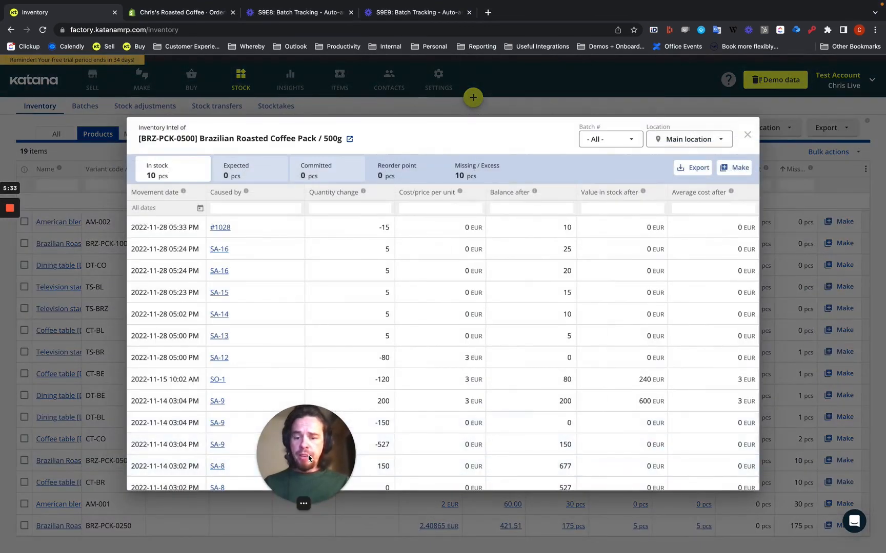
{"action": "left_click_drag", "start_coordinate": [281, 465], "coordinate": [35, 466]}
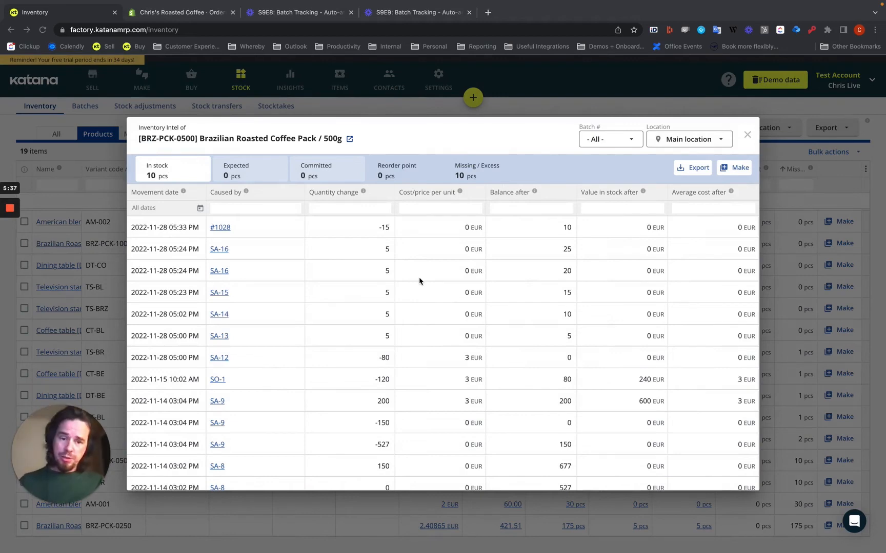
Step: Review the BRZ-PCK-0500 stock movements separately for Batch-002, Batch-003 and Batch-004, and close the movement history
{"action": "left_click", "coordinate": [615, 141]}
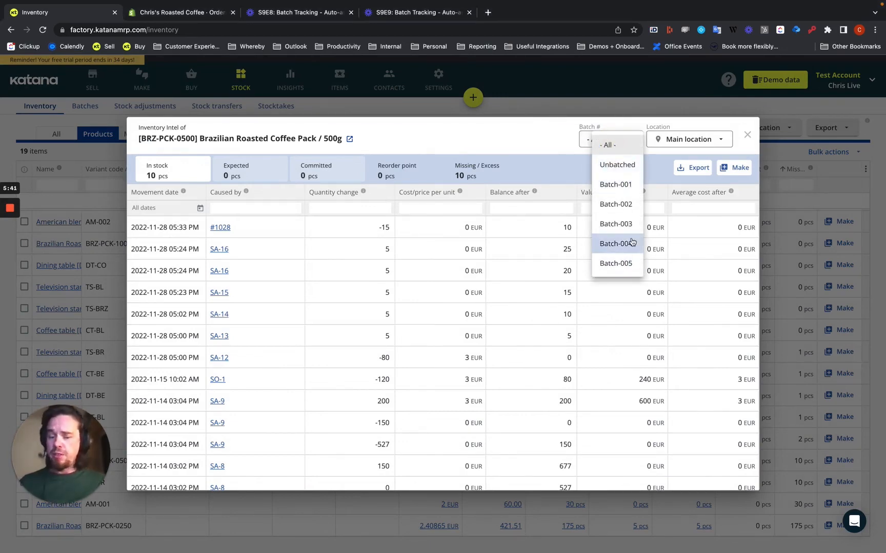
{"action": "left_click", "coordinate": [624, 204]}
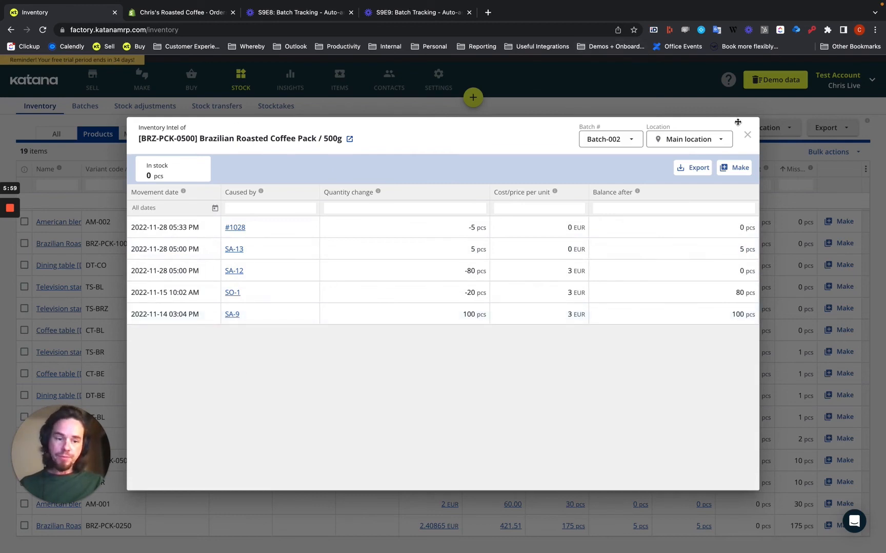
{"action": "left_click", "coordinate": [611, 149]}
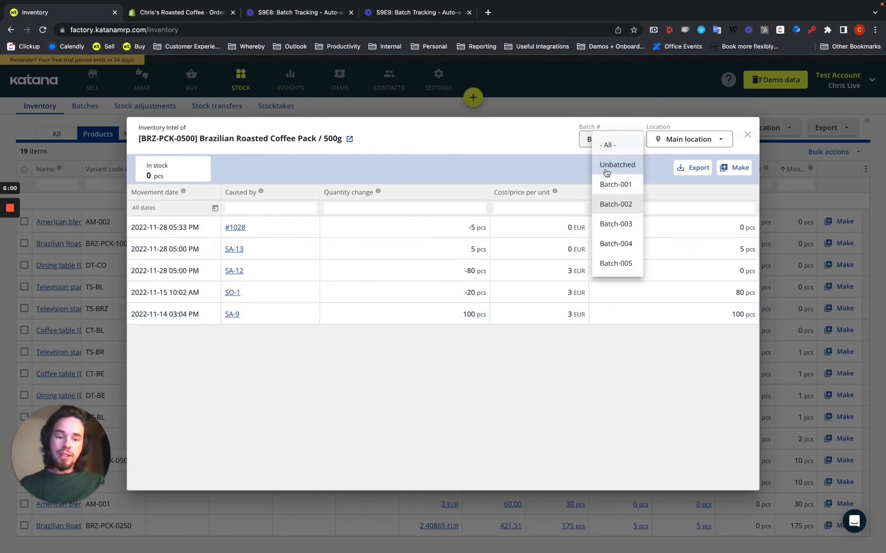
{"action": "left_click", "coordinate": [615, 223]}
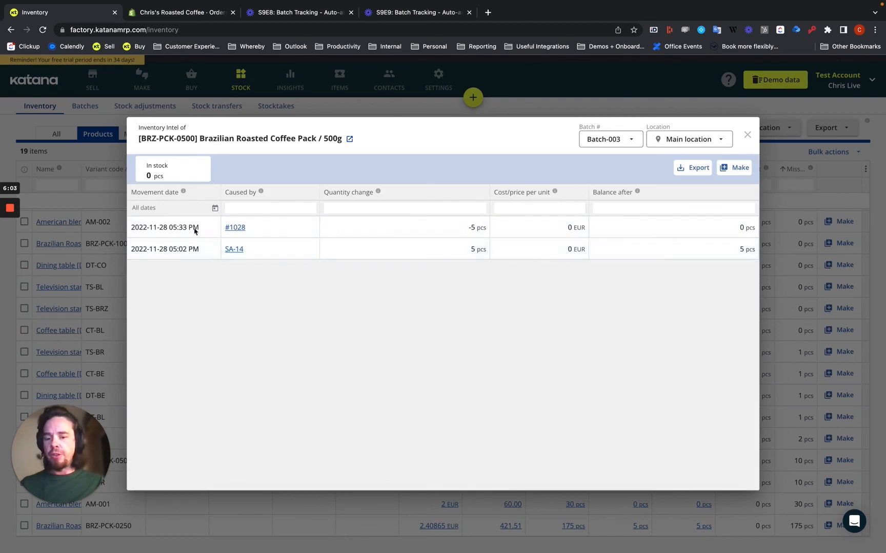
{"action": "left_click", "coordinate": [619, 140]}
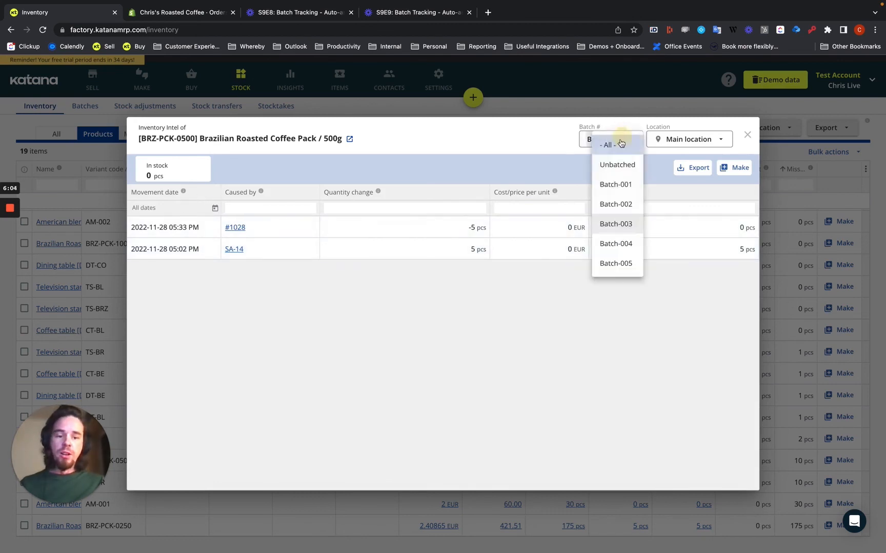
{"action": "left_click", "coordinate": [615, 243]}
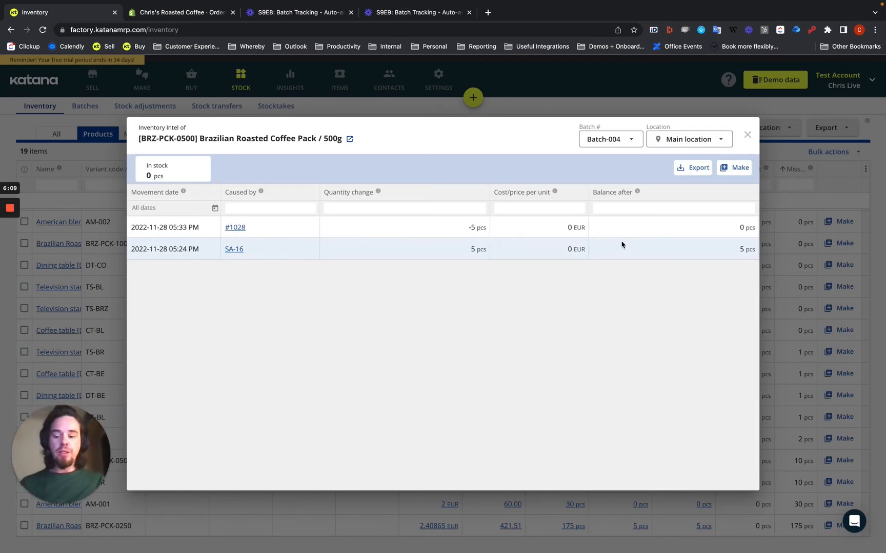
{"action": "left_click", "coordinate": [751, 136]}
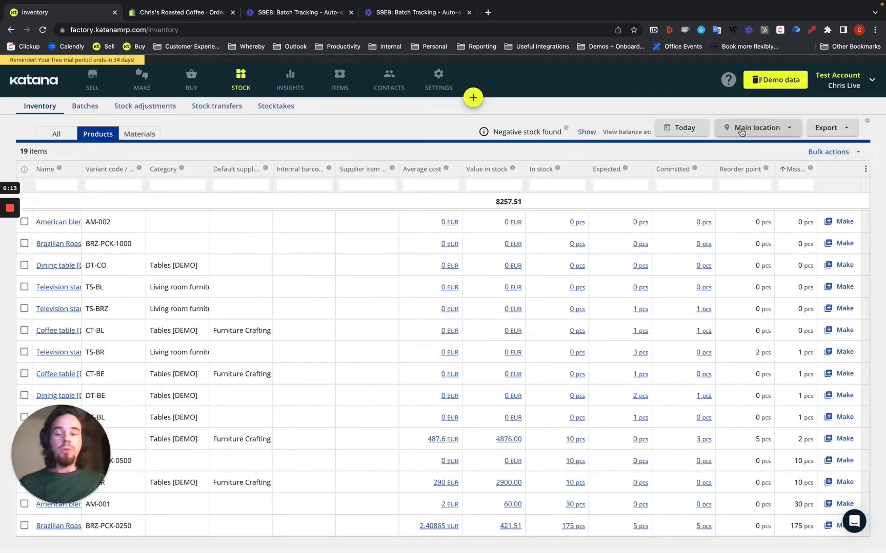
Step: Open the in-stock movement history of the Green Coffee Beans material and view it for batches Beans4 and beans2
{"action": "left_click", "coordinate": [140, 134]}
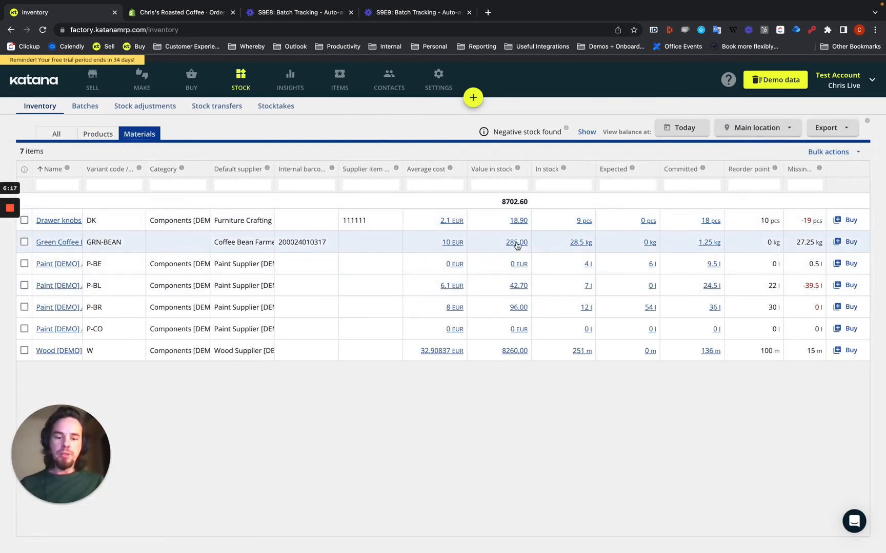
{"action": "left_click", "coordinate": [580, 242]}
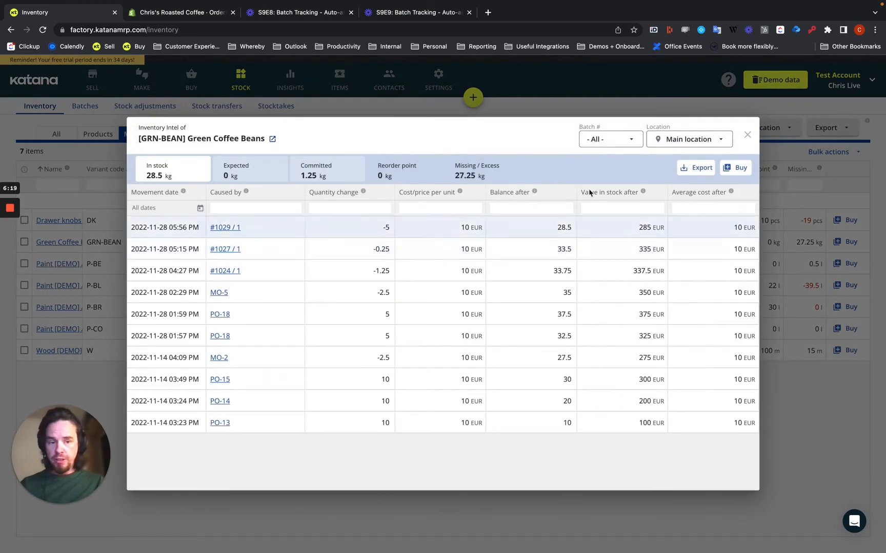
{"action": "left_click", "coordinate": [605, 139]}
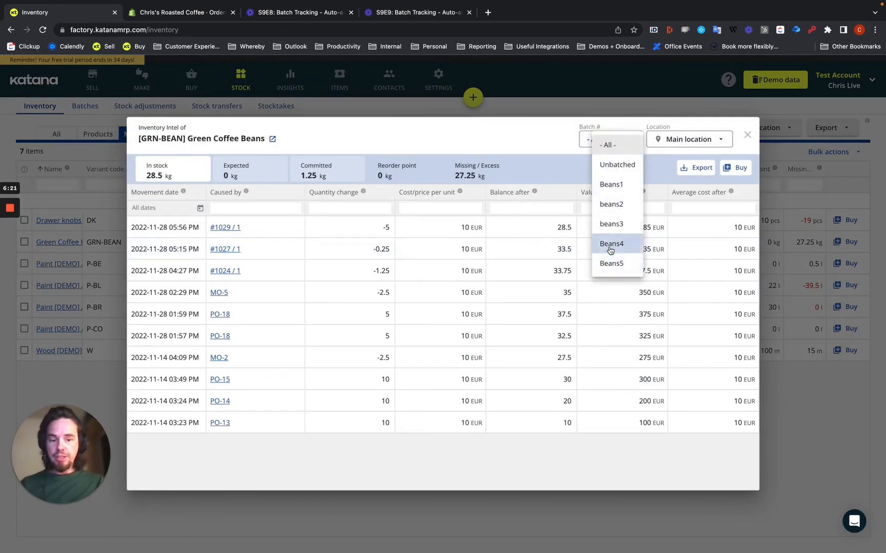
{"action": "left_click", "coordinate": [609, 244]}
{"action": "left_click", "coordinate": [617, 139]}
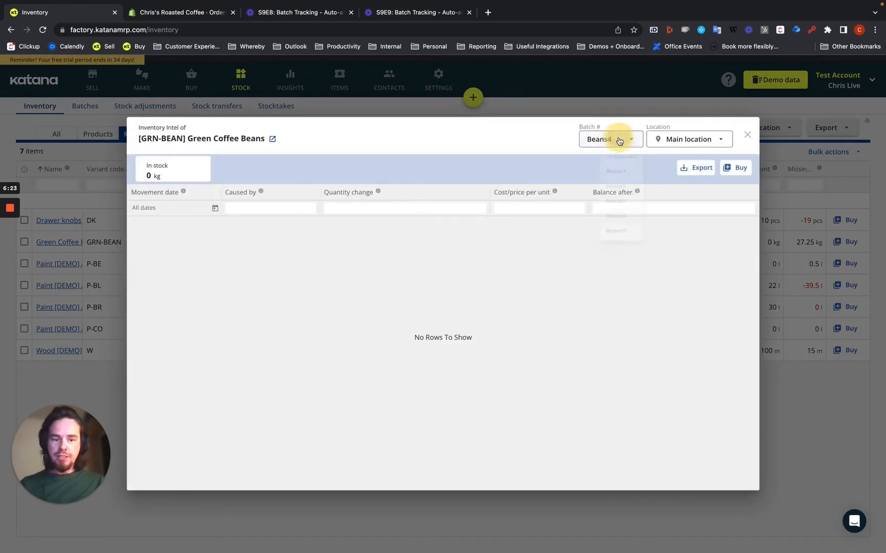
{"action": "left_click", "coordinate": [616, 205]}
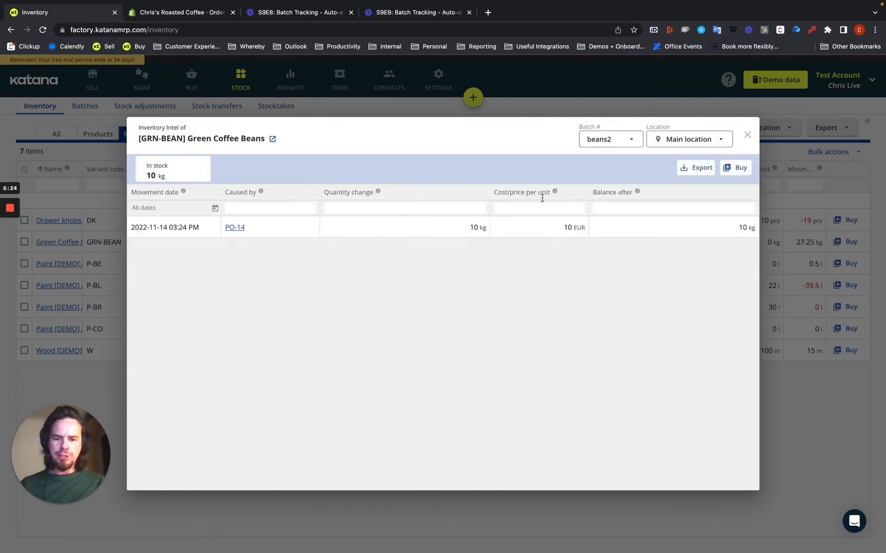
Step: Filter the Green Coffee Beans movements to batch Beans1 and open the manufacturing order MO-2 listed there
{"action": "left_click", "coordinate": [689, 139]}
{"action": "left_click", "coordinate": [594, 136]}
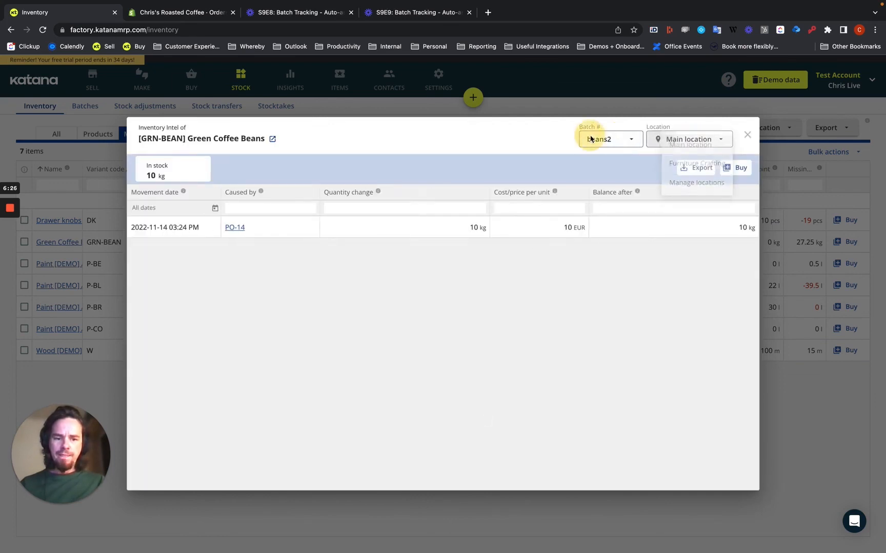
{"action": "left_click", "coordinate": [609, 188]}
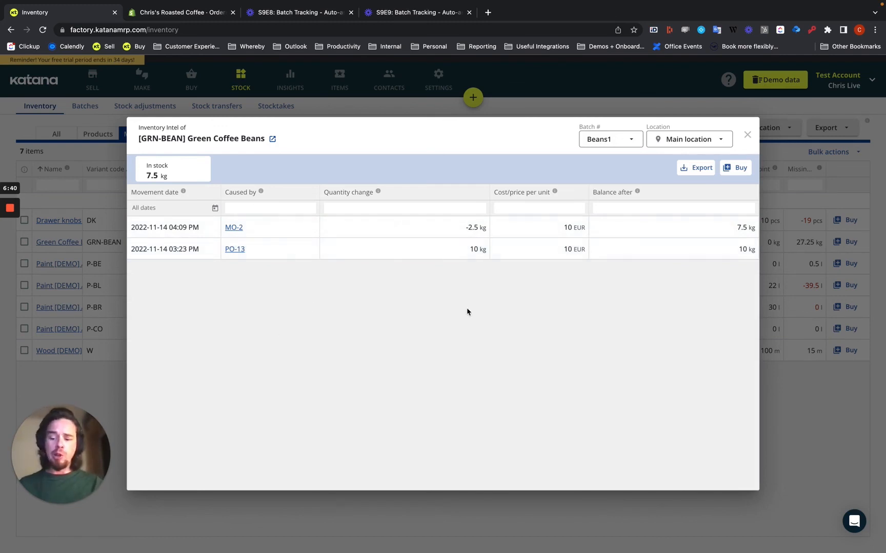
{"action": "left_click", "coordinate": [235, 228]}
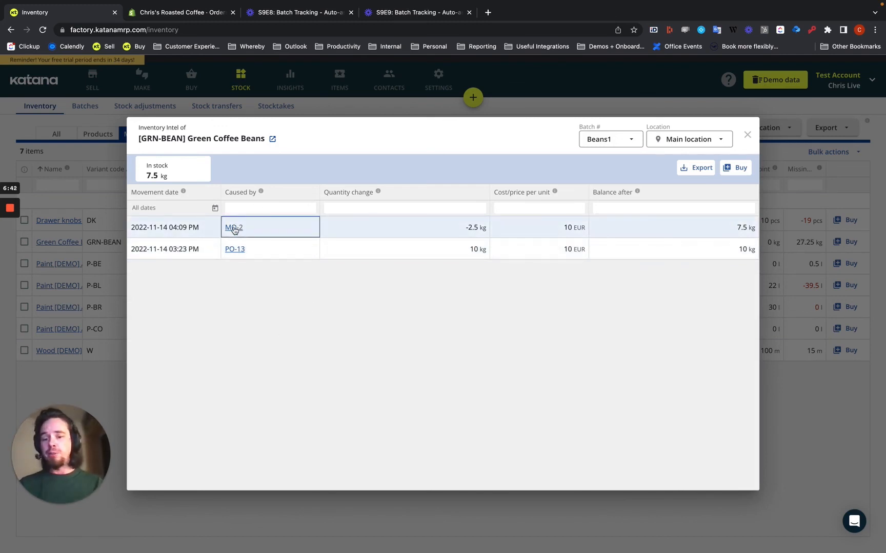